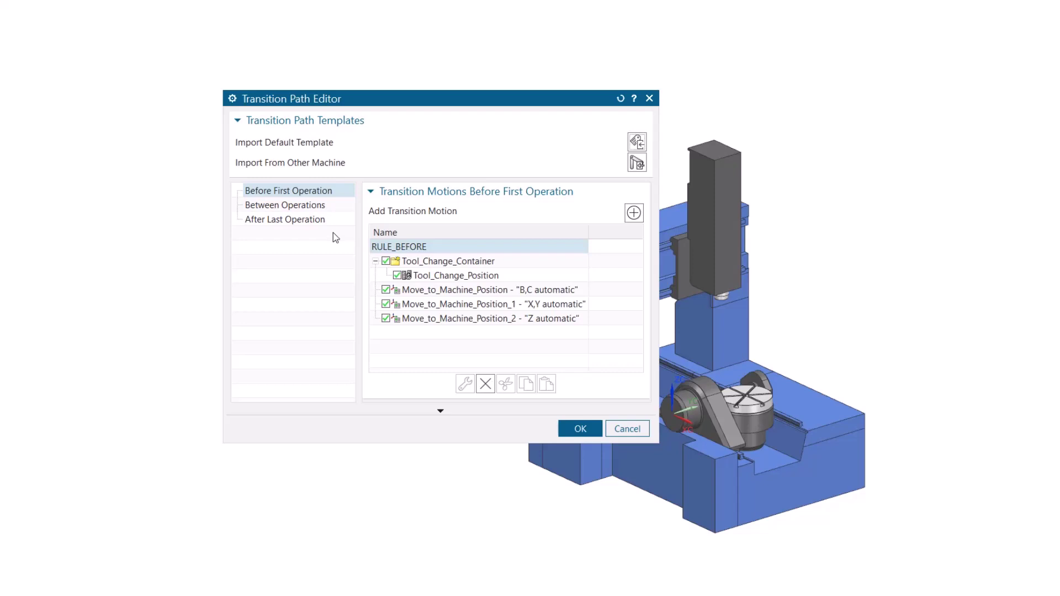
Review the between-operations and after-last-operation motions, then inspect the B,C automatic move's settings.
click(332, 203)
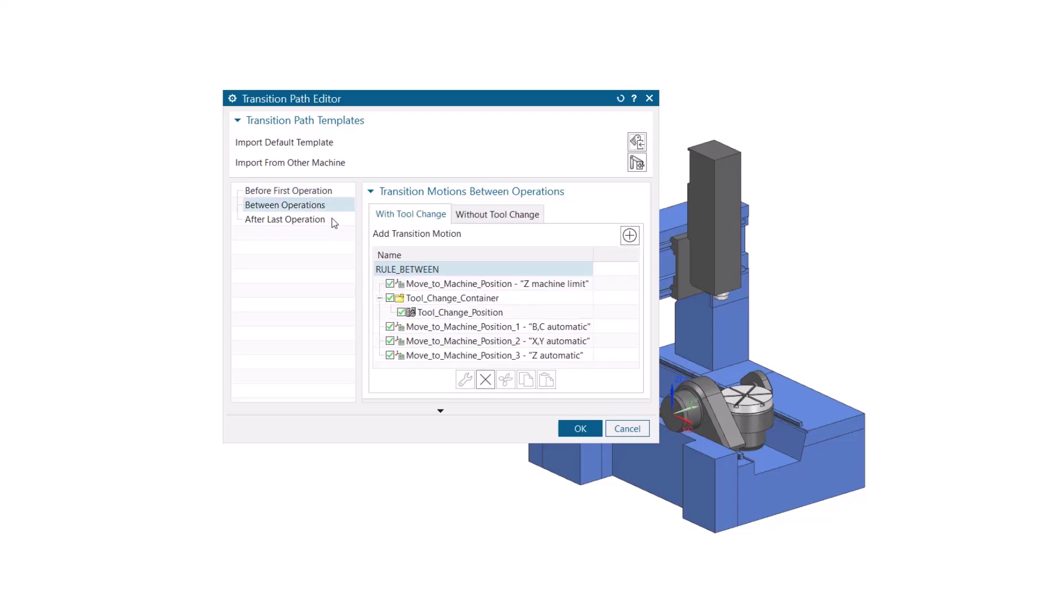
click(332, 220)
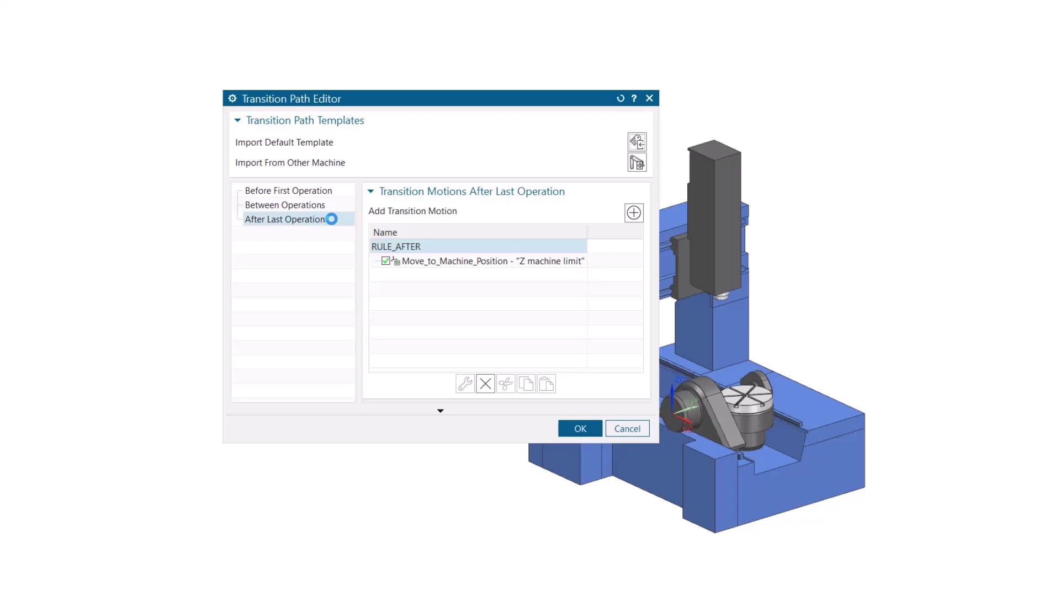
click(336, 205)
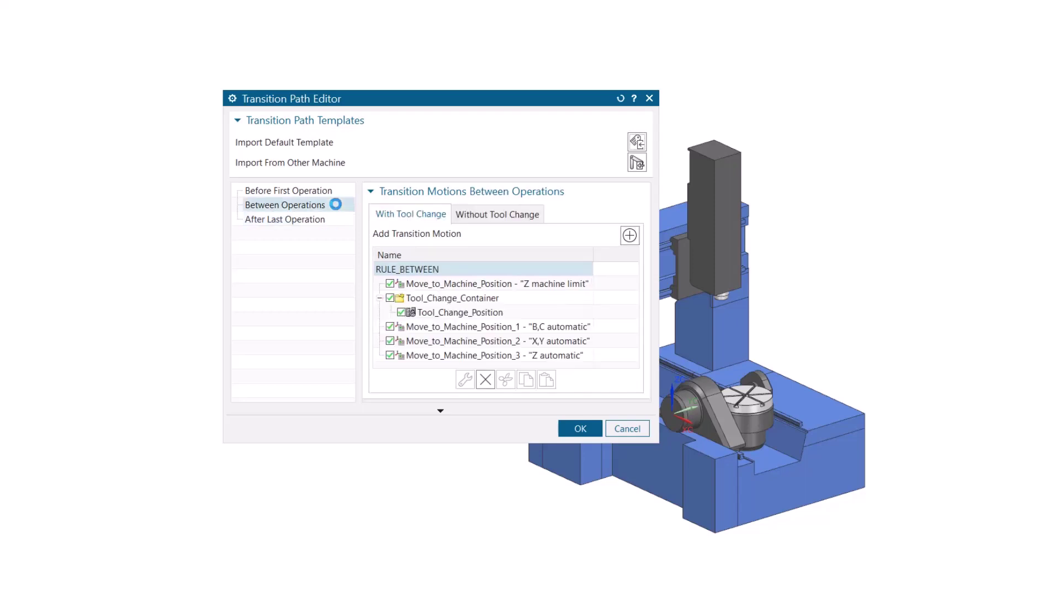
double_click(425, 330)
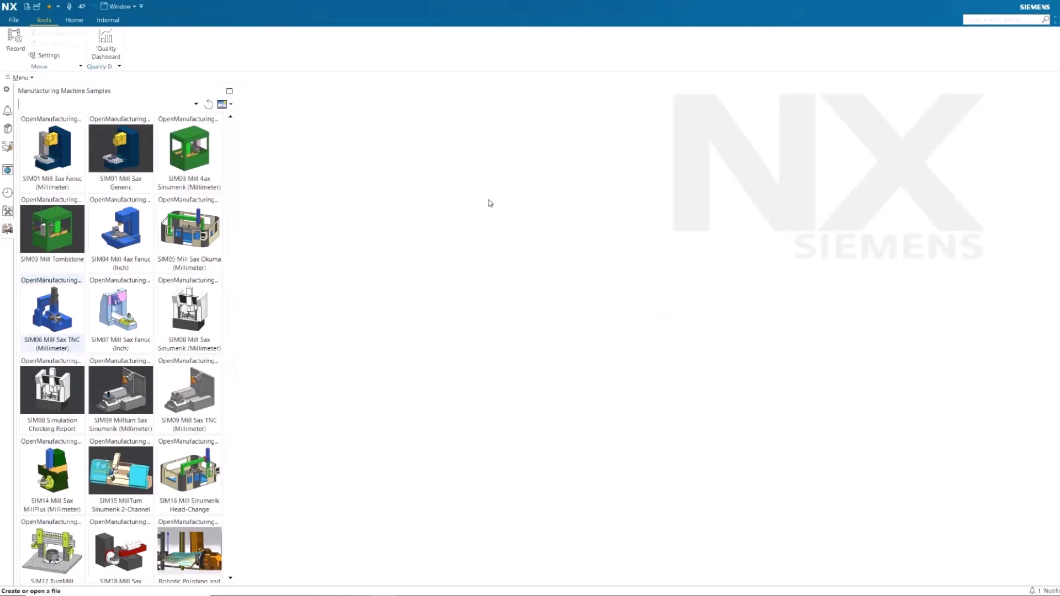
Load the SIM06 Mill 5ax TNC sample, open its machine assembly and start the Transition Path Editor.
double_click(64, 331)
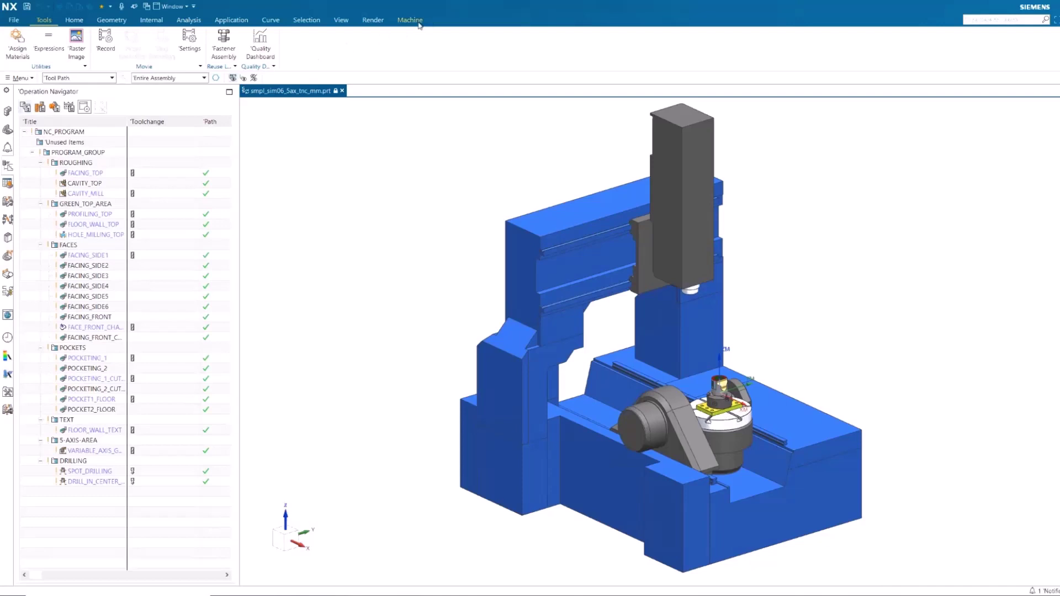
click(415, 21)
click(200, 45)
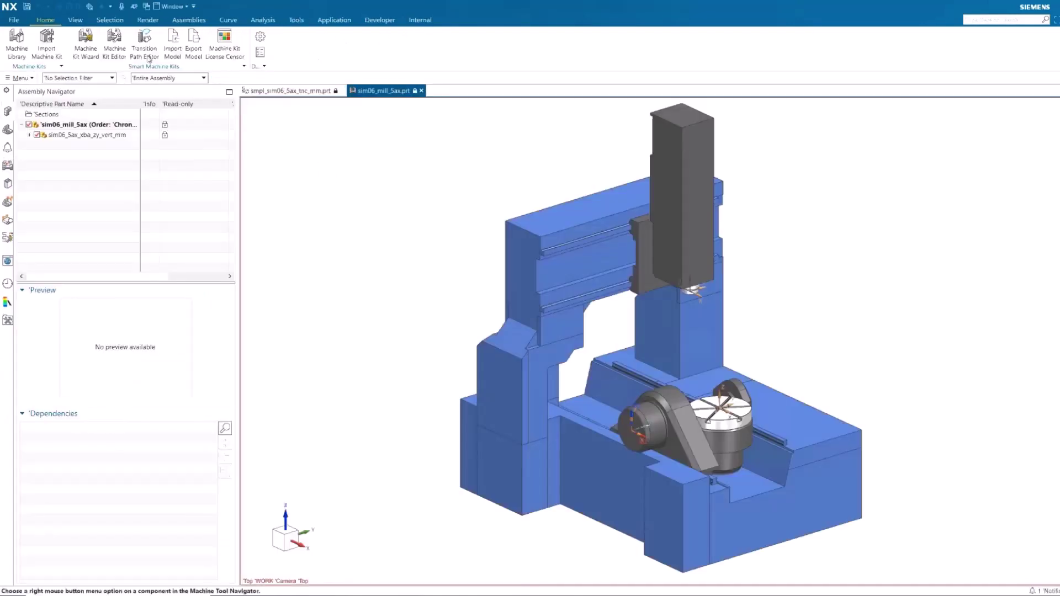
click(144, 43)
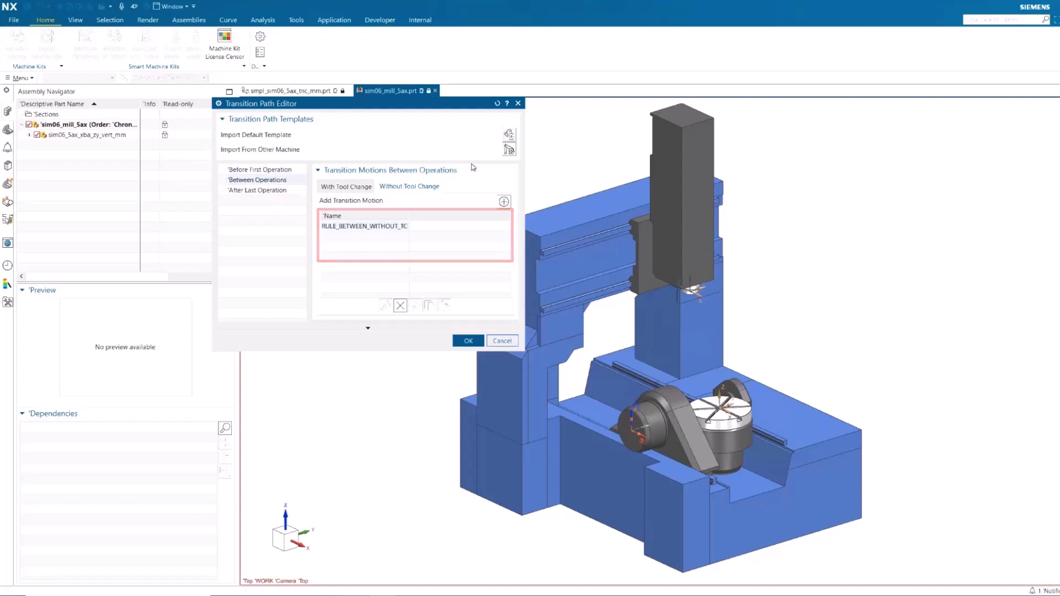
Import the default template and review the before-first, between (with/without tool change) and after-last rules.
click(511, 138)
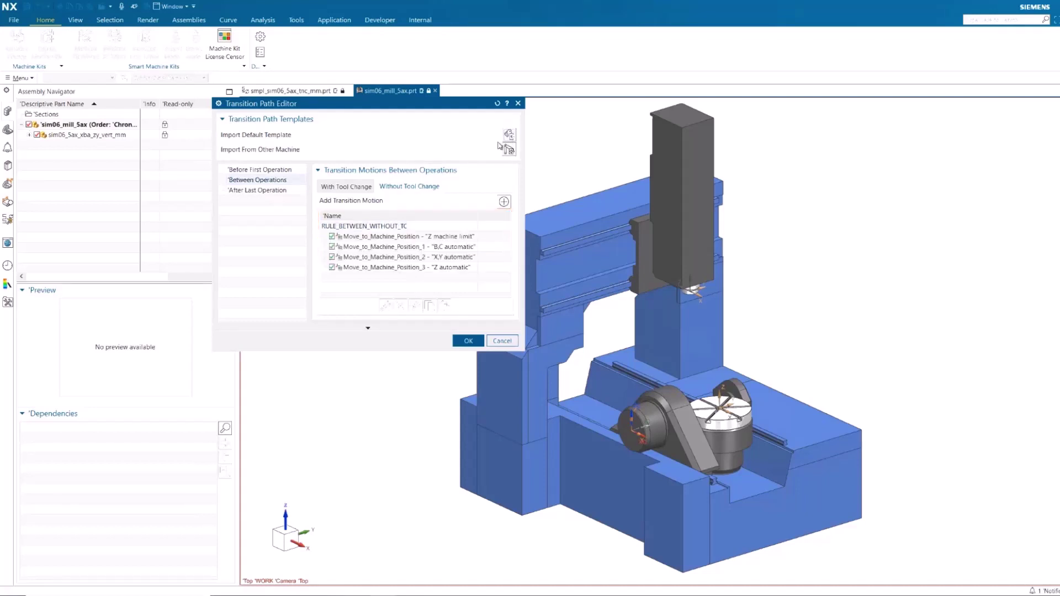
click(347, 187)
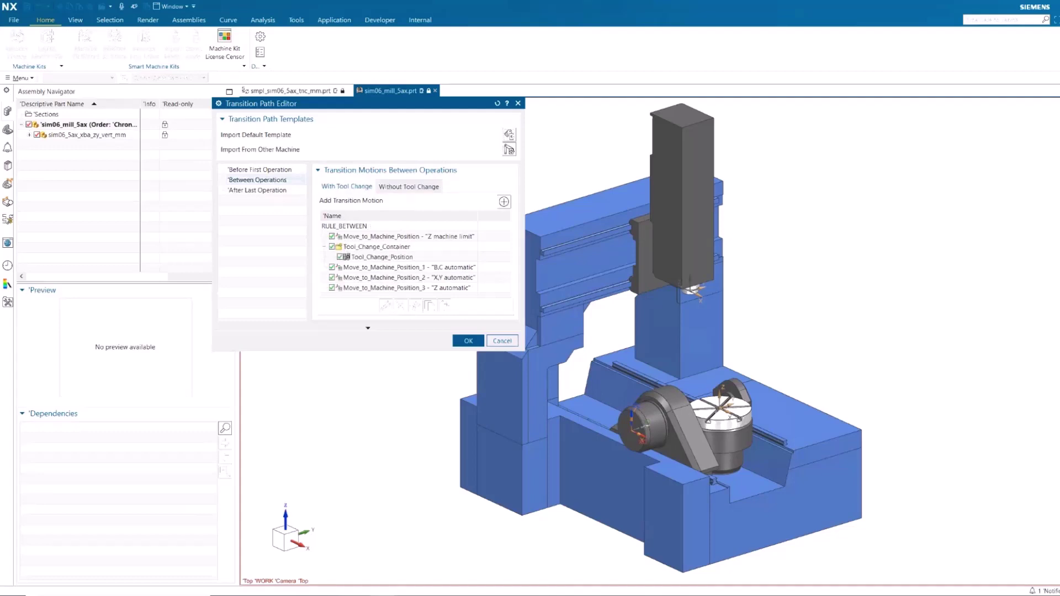
click(274, 169)
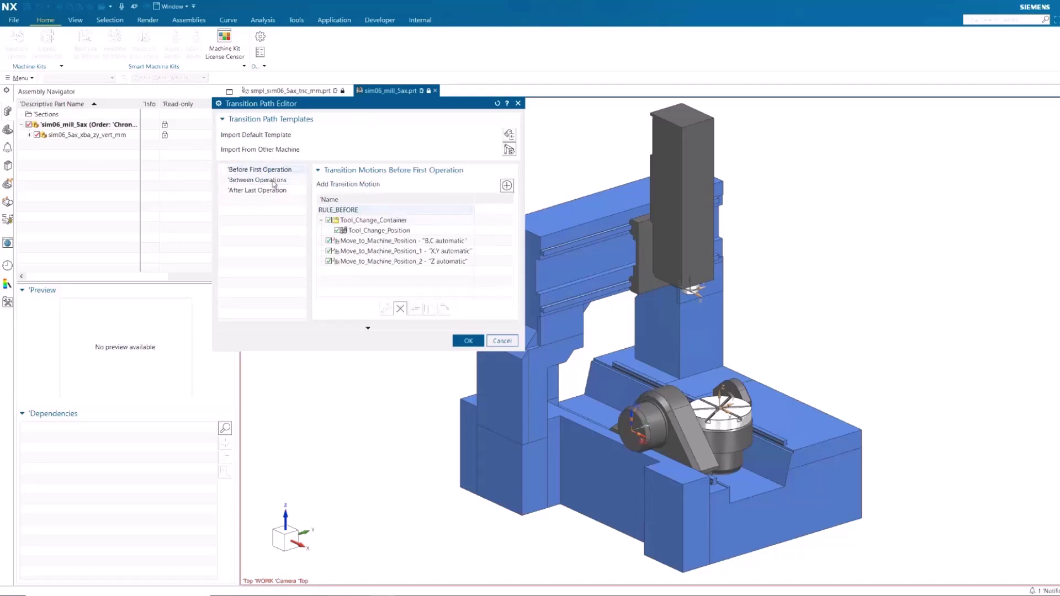
click(273, 180)
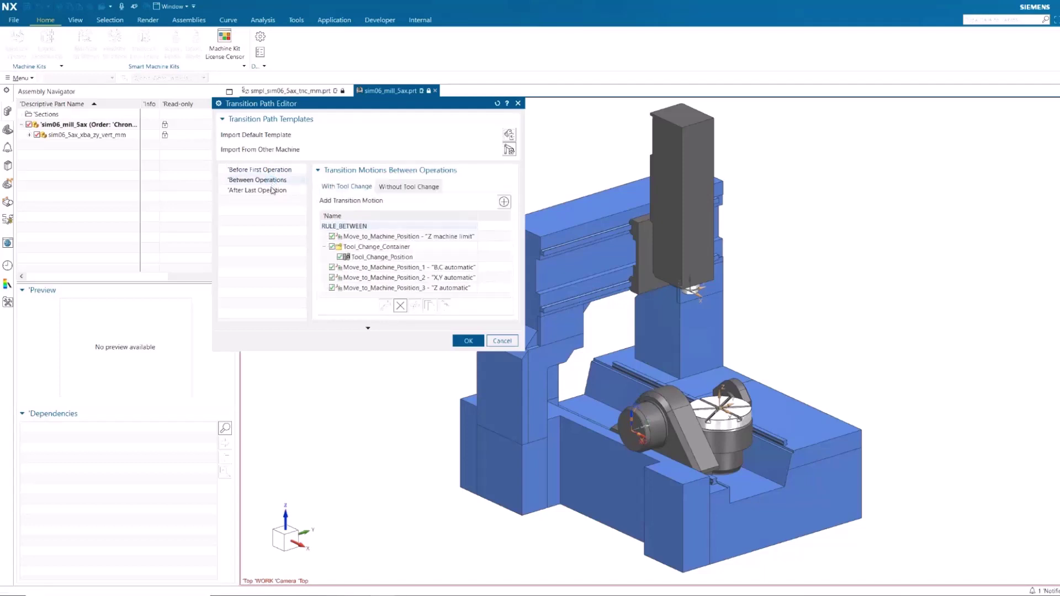
click(269, 191)
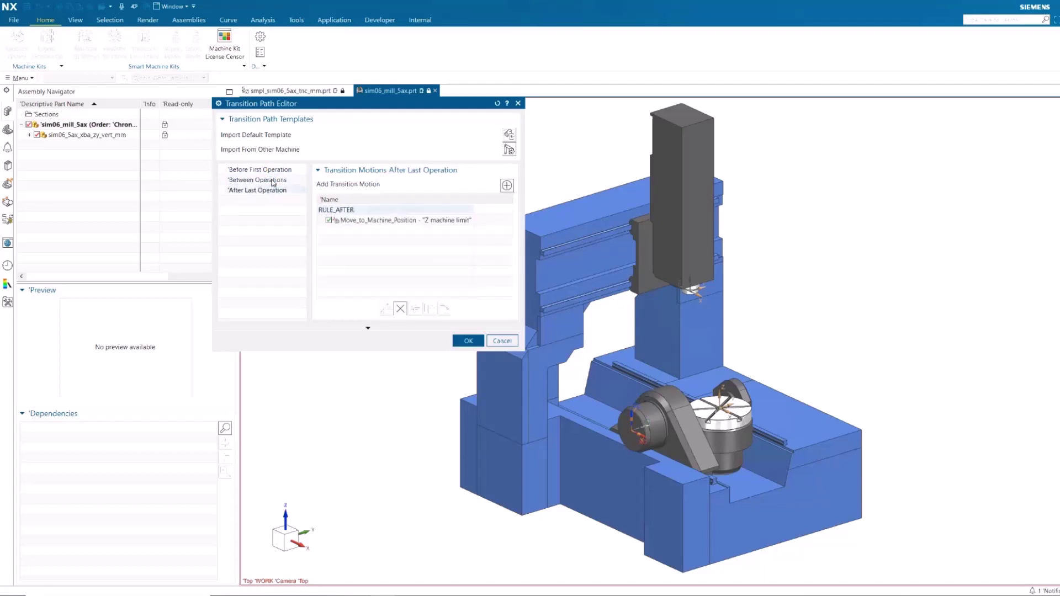
click(272, 179)
click(407, 188)
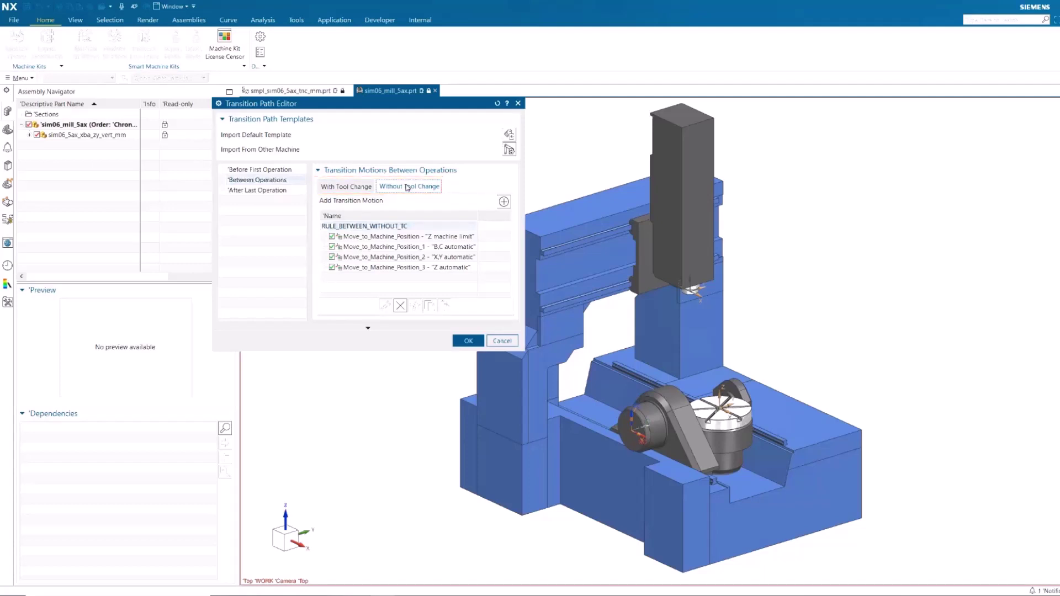
Set the B,C automatic move's preferred axis to B with a preferred range minimum of 60.
click(454, 249)
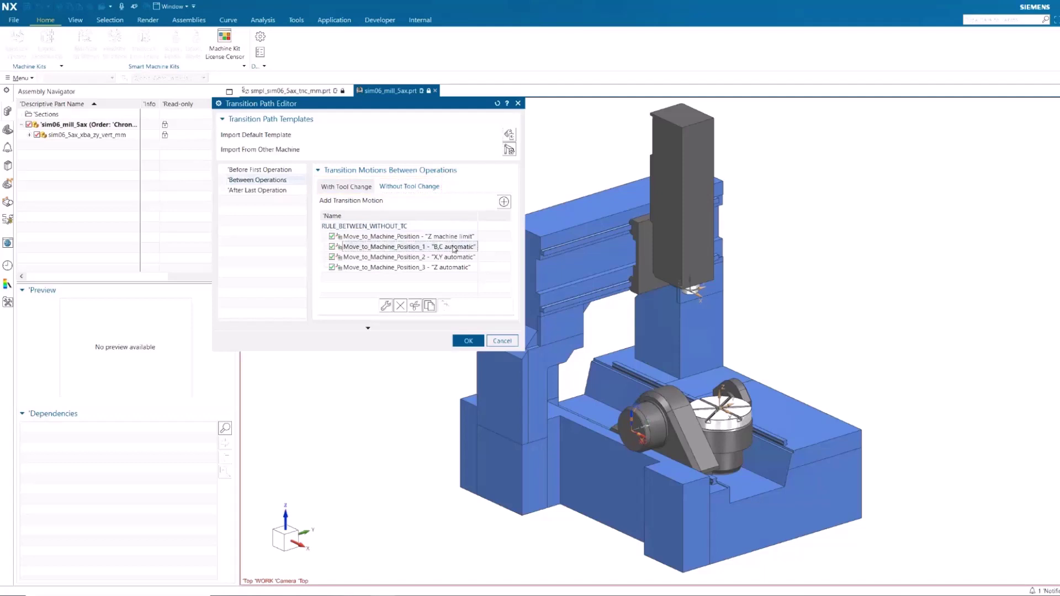
double_click(454, 249)
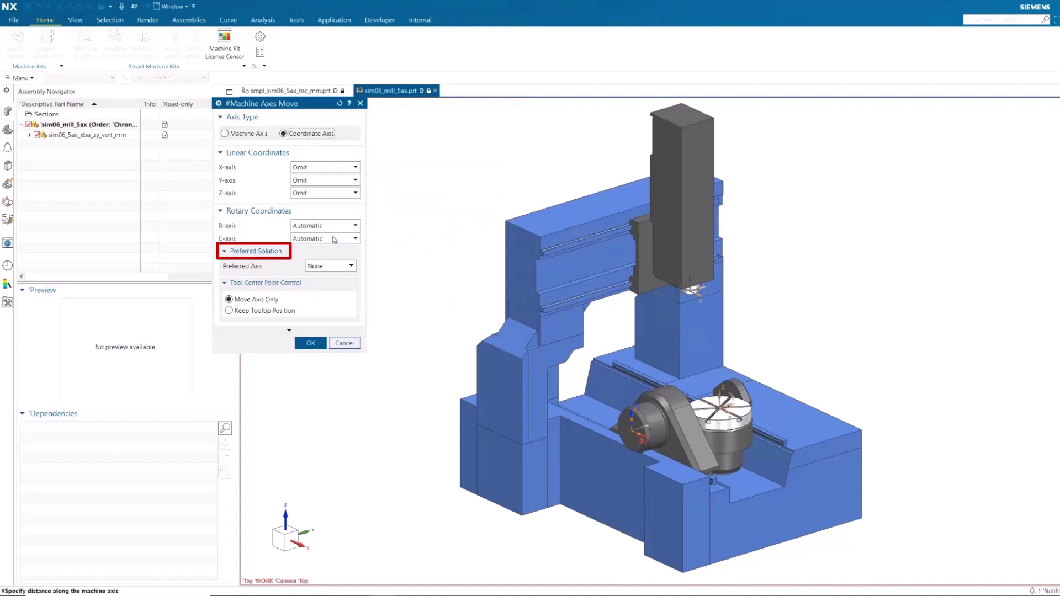
click(342, 268)
click(320, 287)
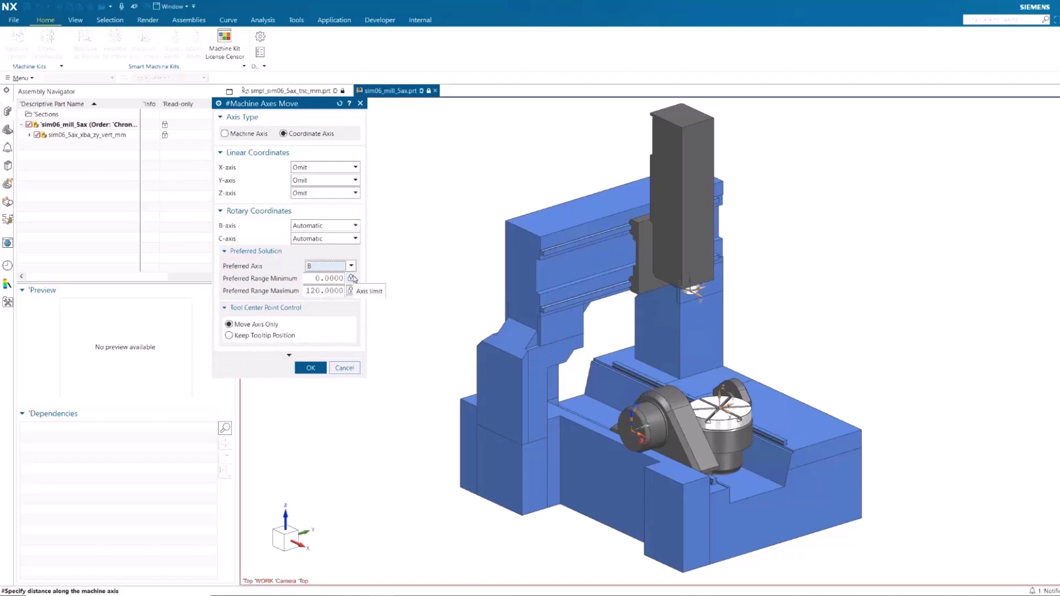
click(338, 278)
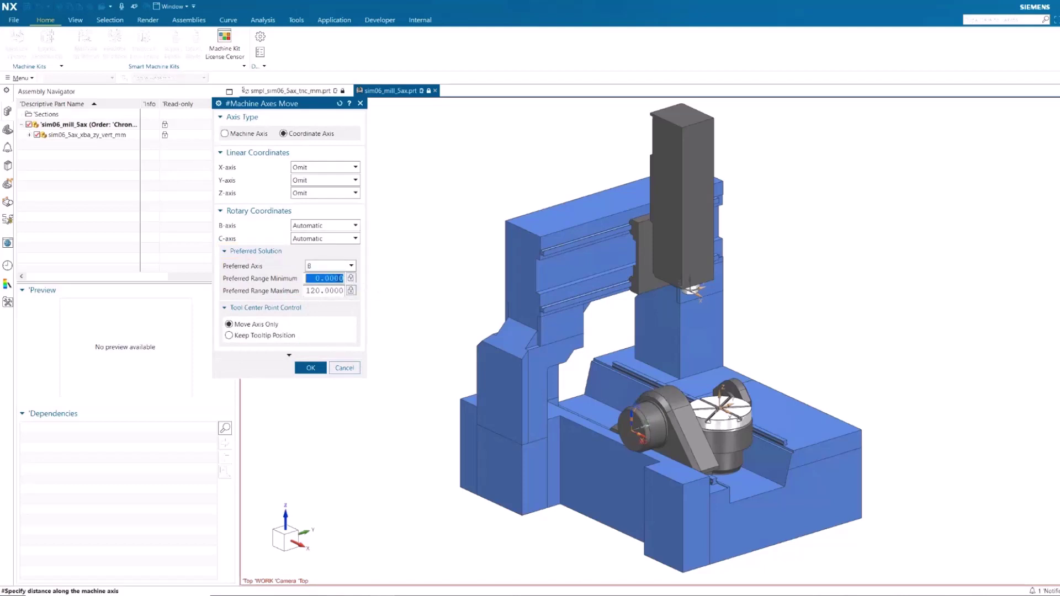
text(60)
key(Return)
click(308, 368)
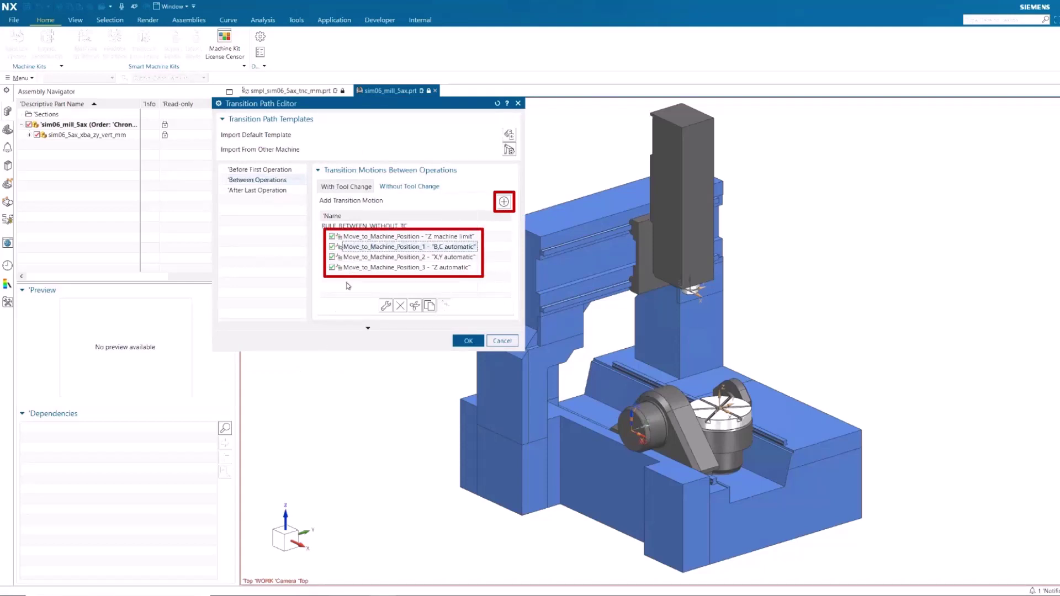
Accept the transition path changes, save the machine part and switch to smpl_sim06_5ax_tnc_mm.prt, dismissing the replacement log.
click(478, 342)
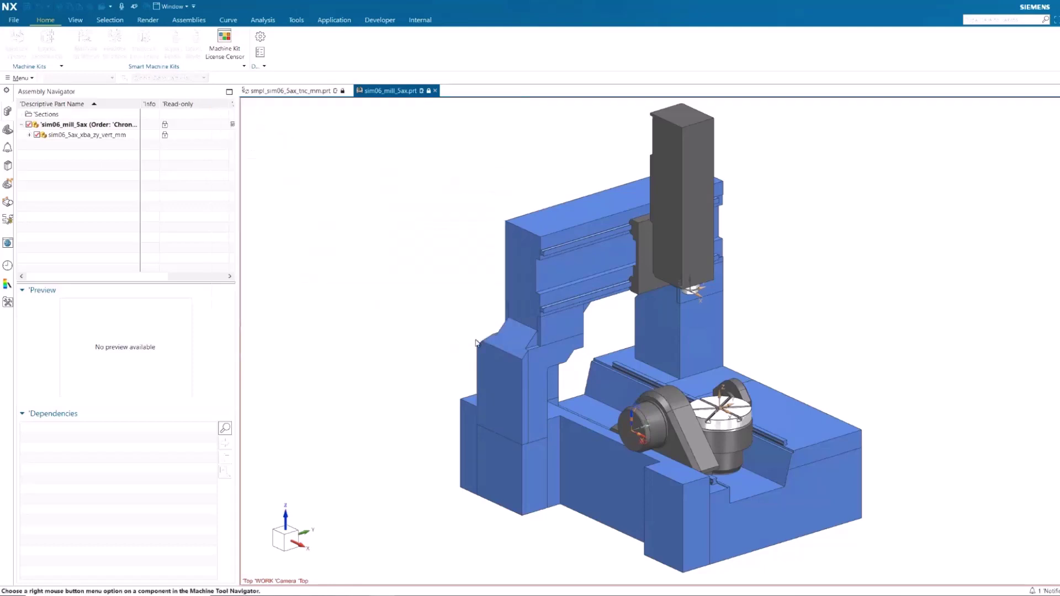
click(13, 19)
mouse_move(33, 78)
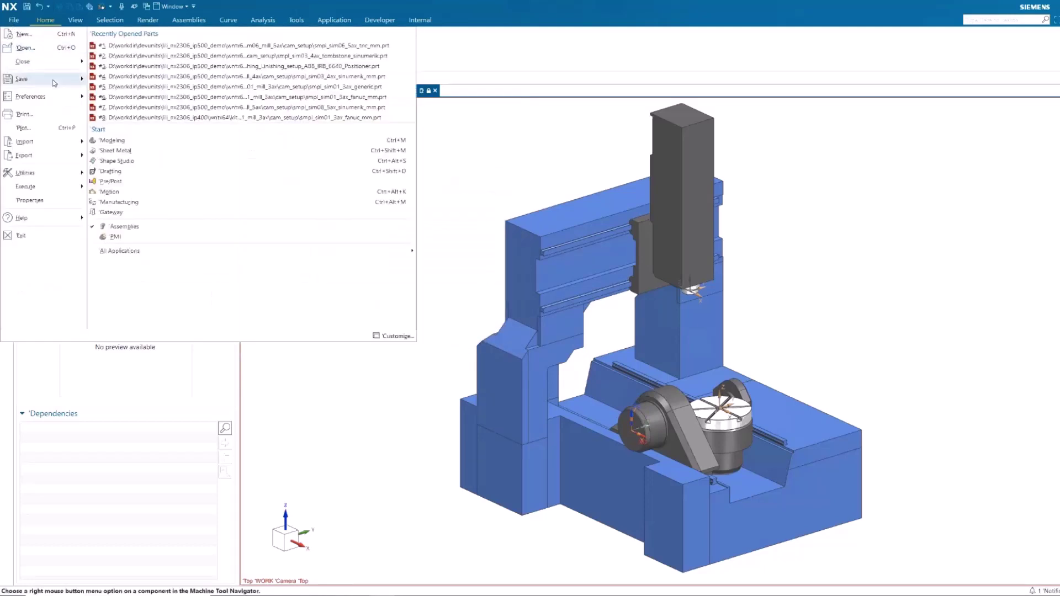
click(249, 76)
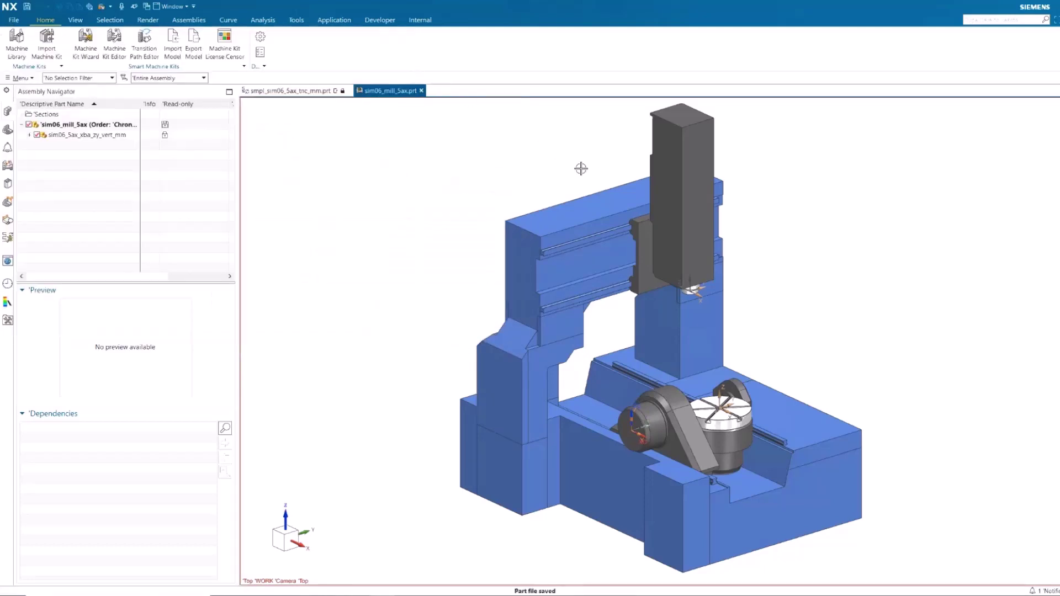
click(290, 90)
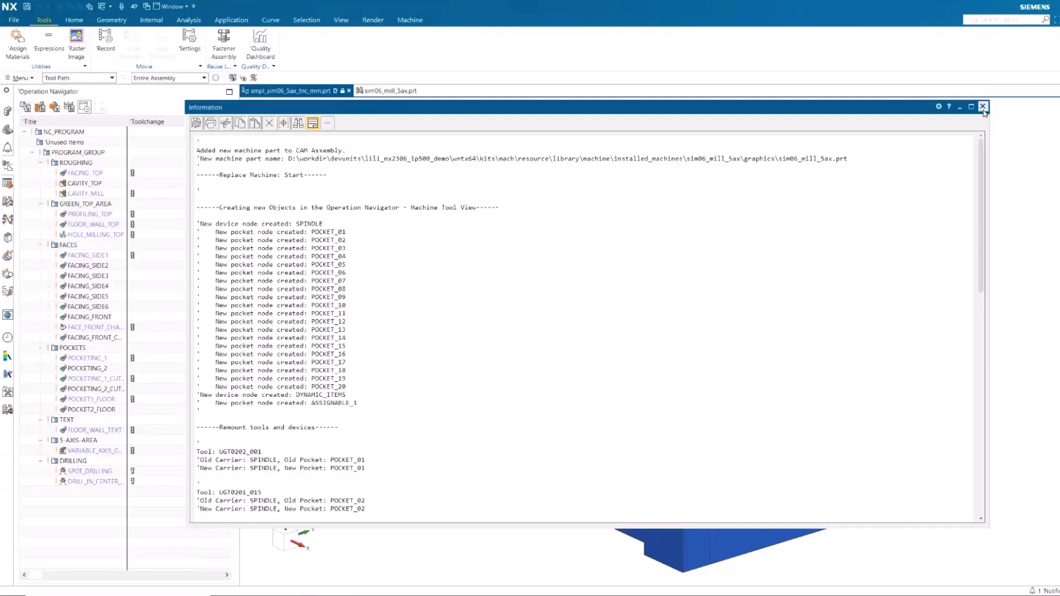
click(983, 106)
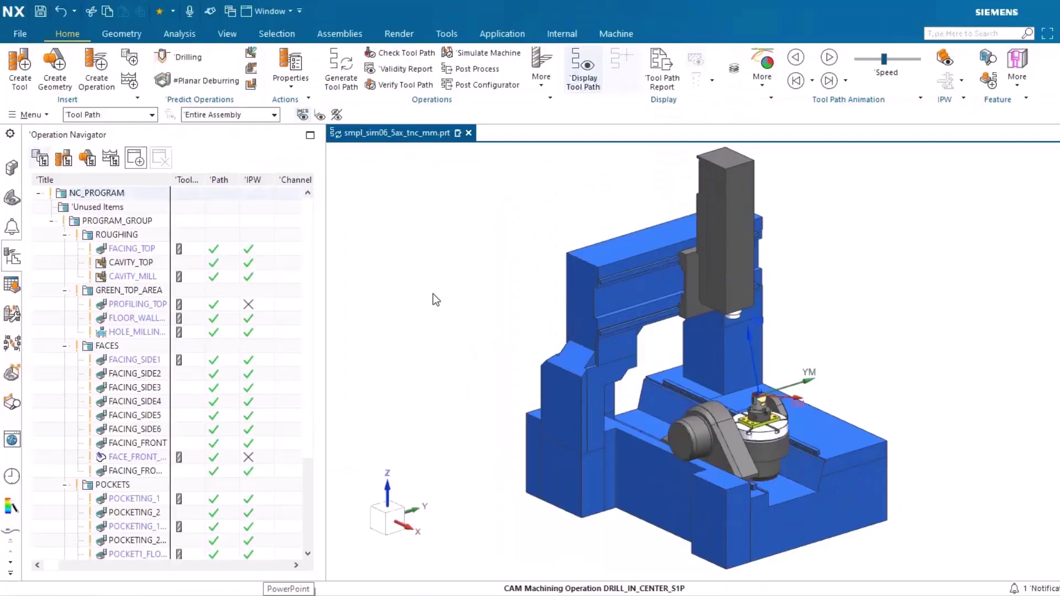
Set Preferred Axis to None on the NC program's between-without-tool-change B,C automatic move and save the template.
right_click(140, 194)
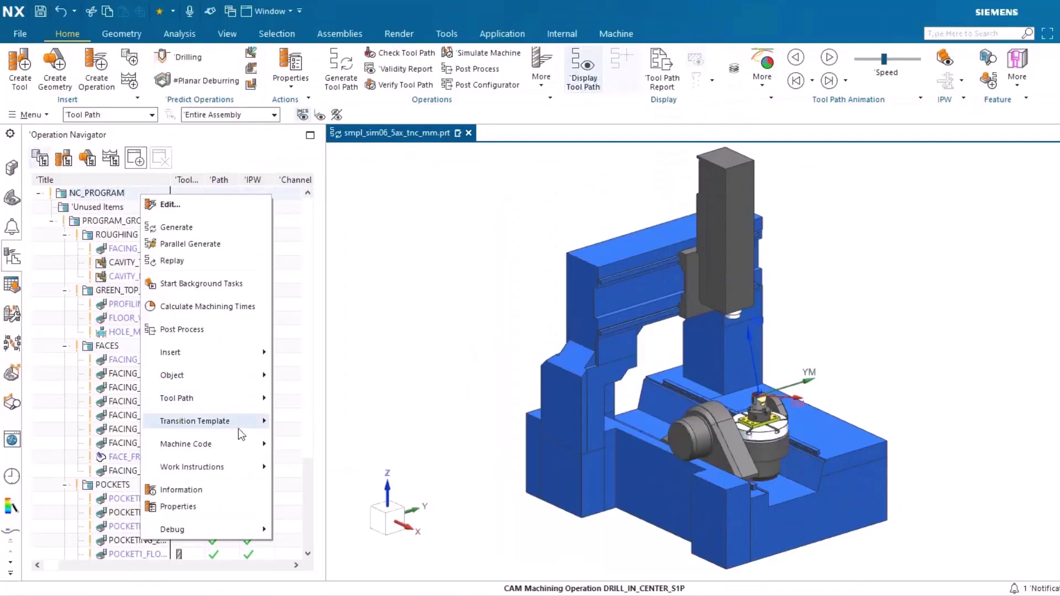
mouse_move(195, 421)
click(422, 457)
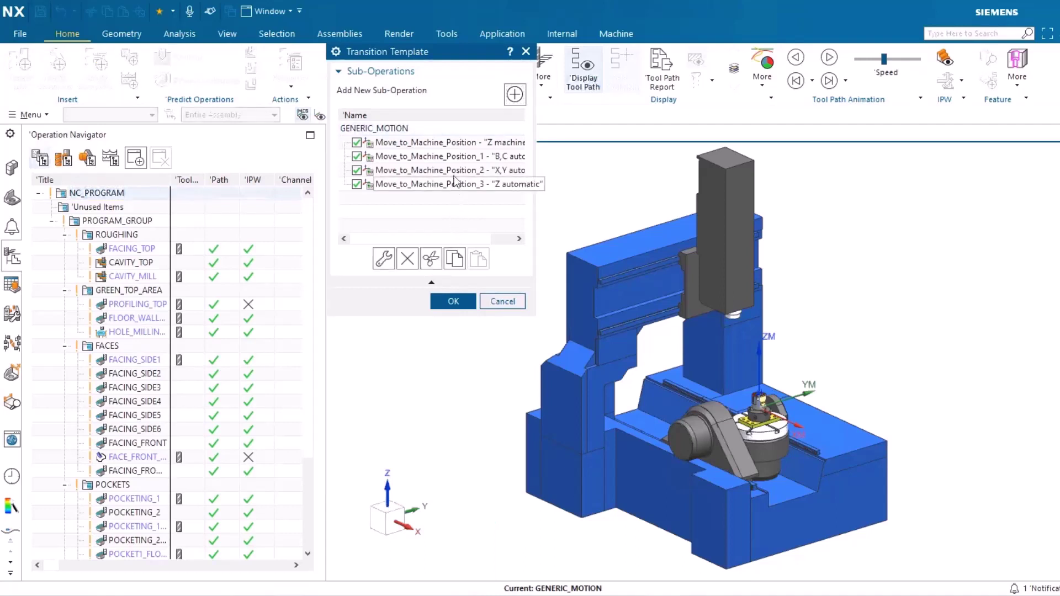
middle_click(469, 161)
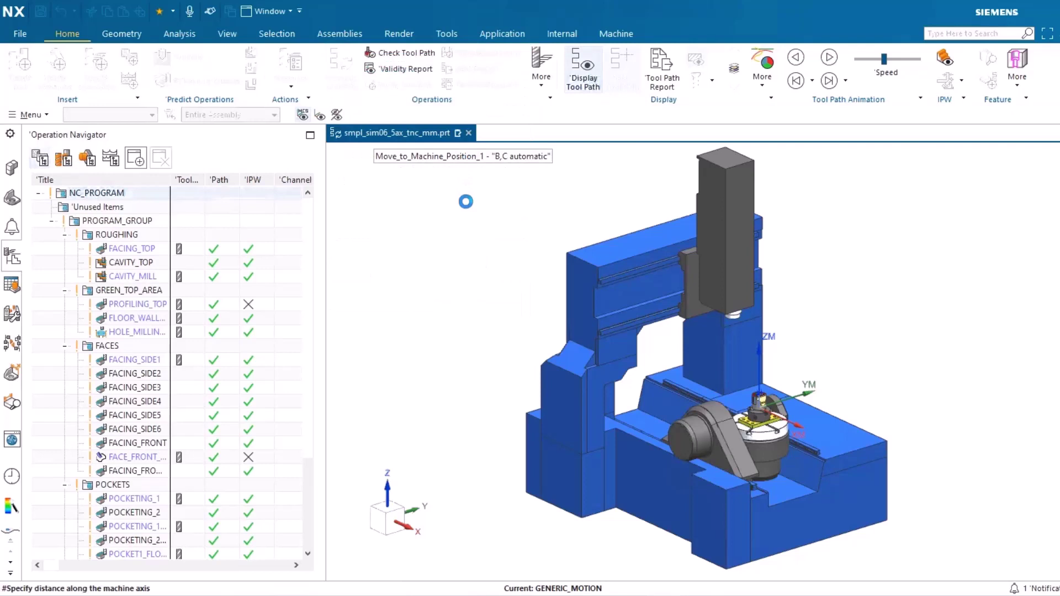
click(482, 277)
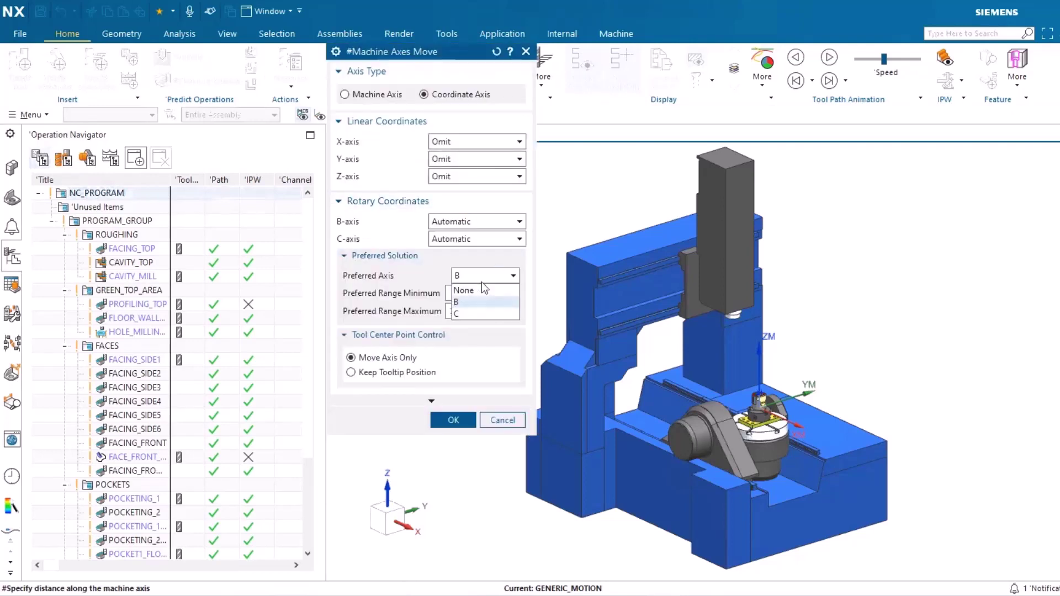
click(474, 288)
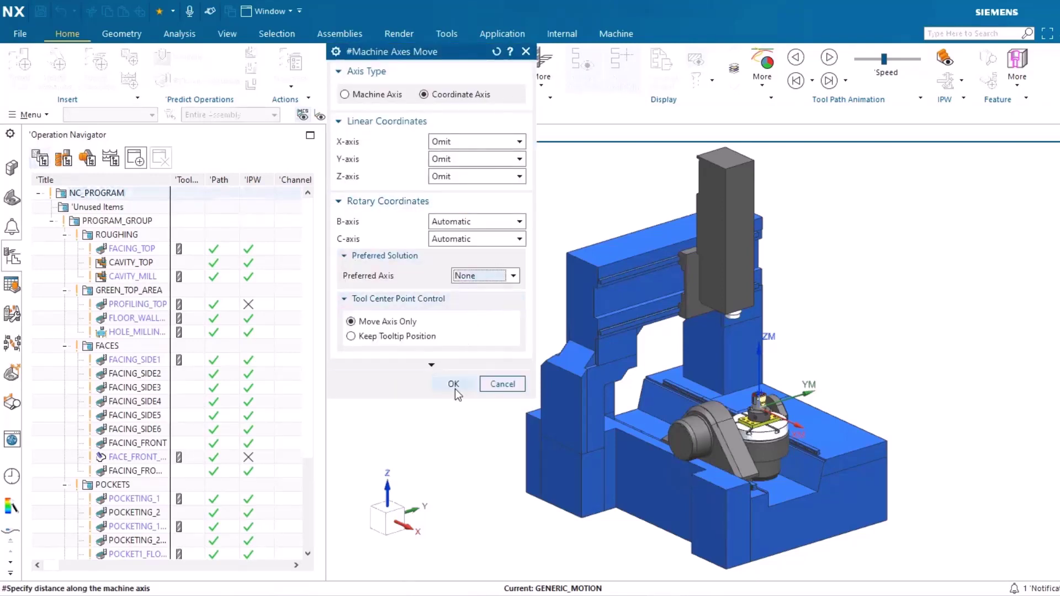
click(455, 386)
click(454, 301)
right_click(171, 223)
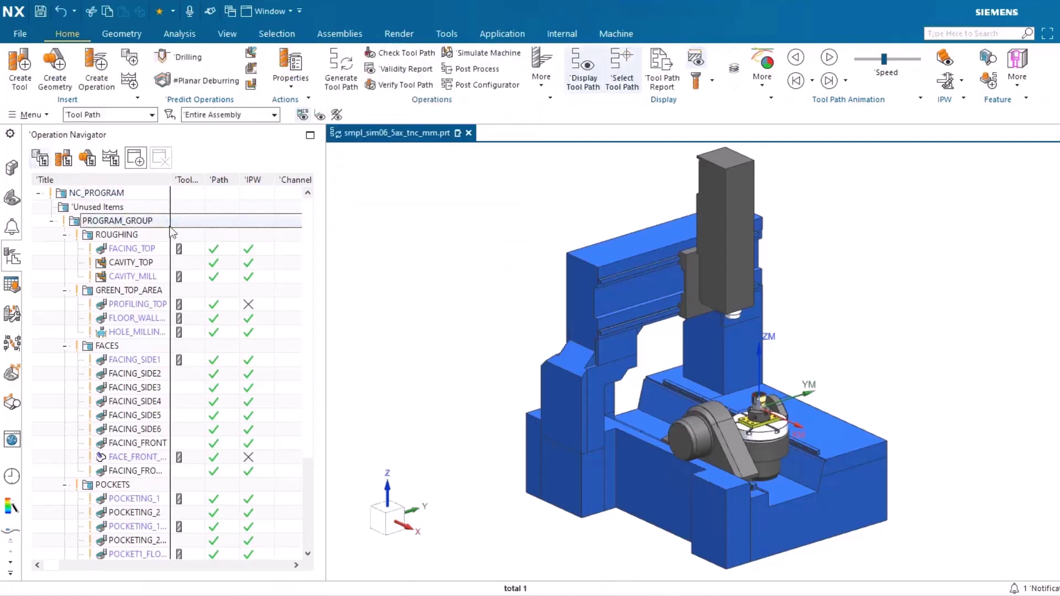
mouse_move(215, 454)
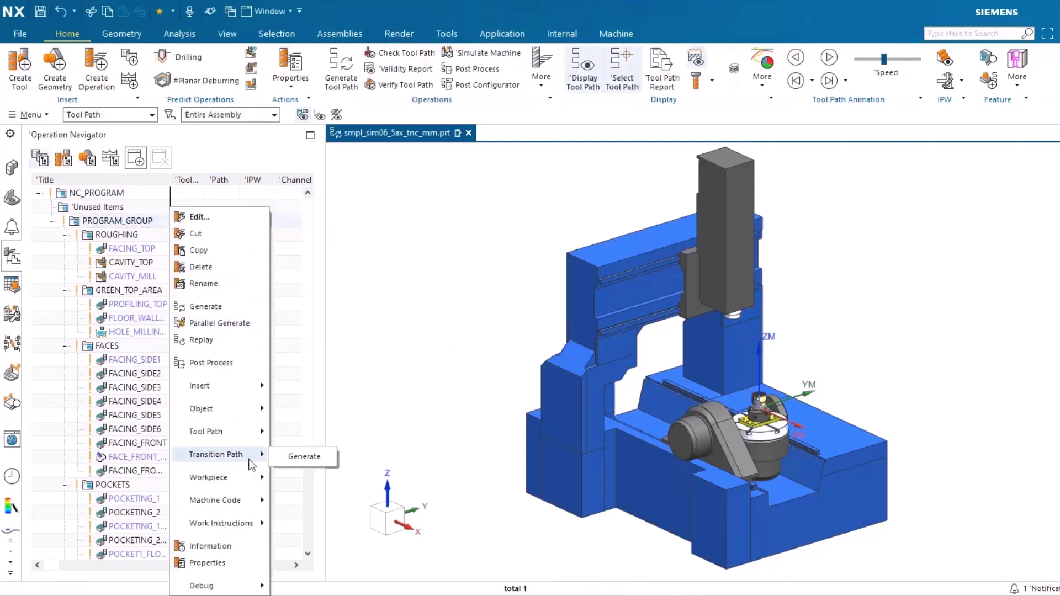
Generate transition paths for PROGRAM_GROUP, play and stop the machine simulation, then finish it.
click(303, 458)
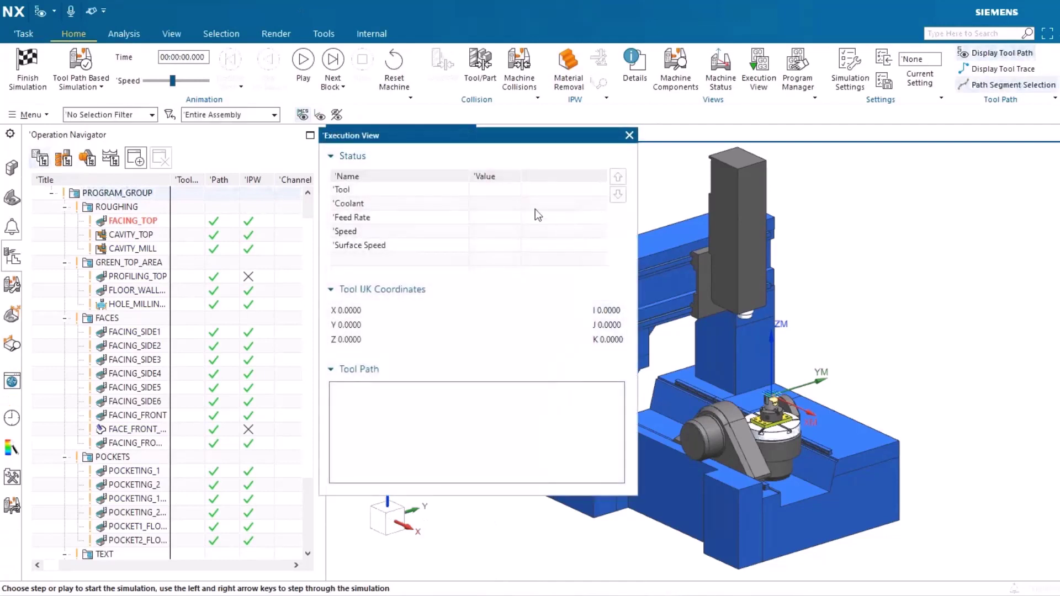
click(304, 60)
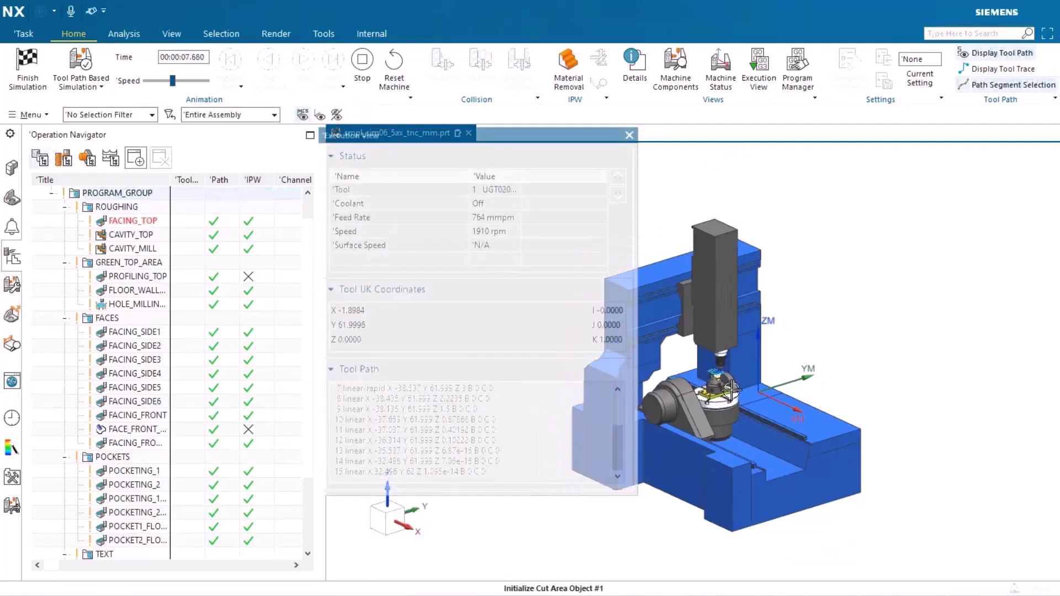
scroll(729, 388, up, 1)
scroll(704, 381, up, 1)
scroll(681, 375, up, 1)
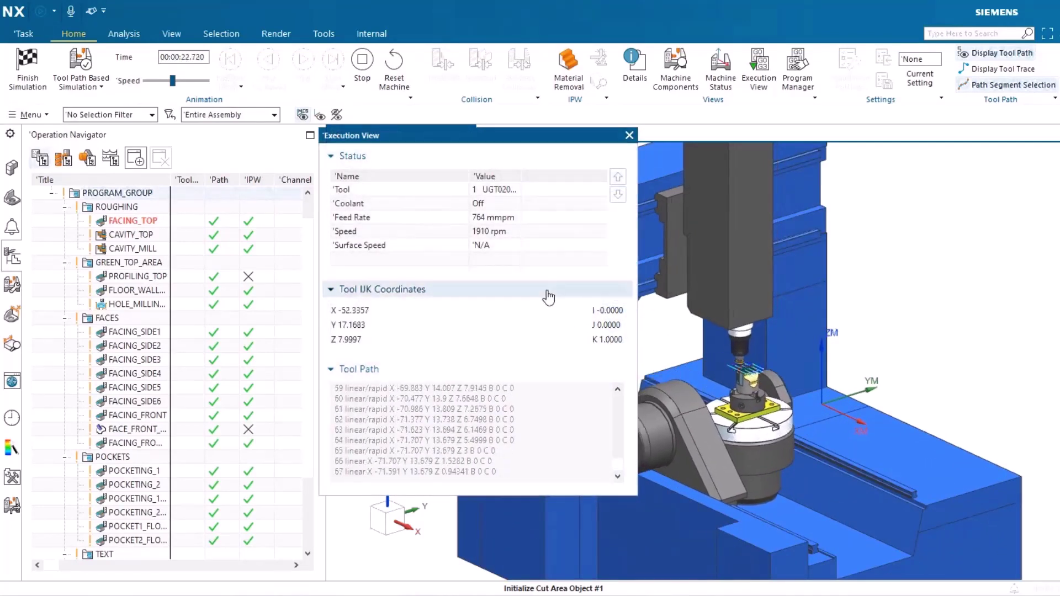
click(361, 64)
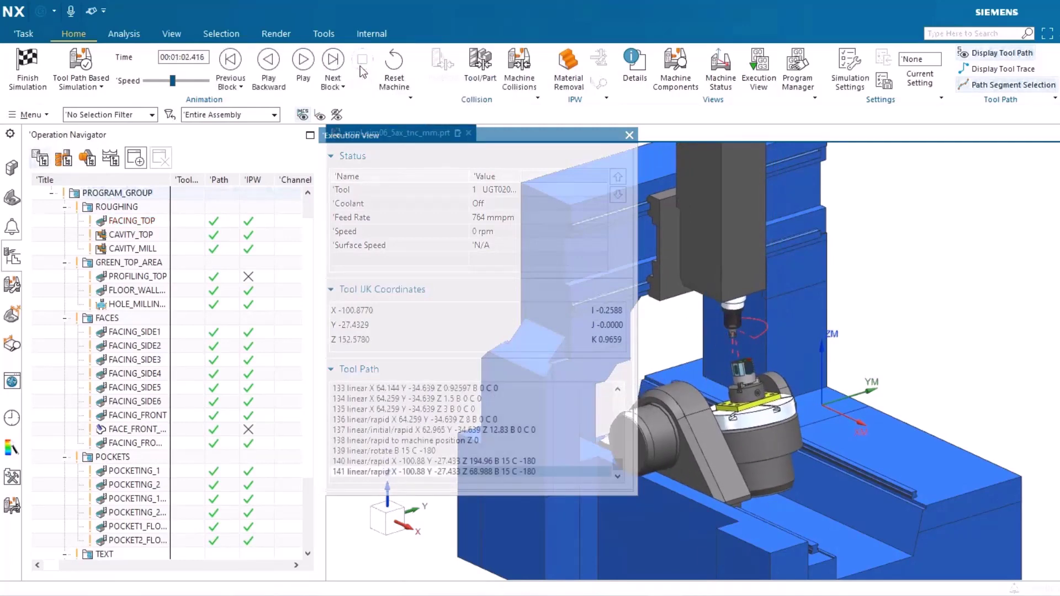
click(28, 68)
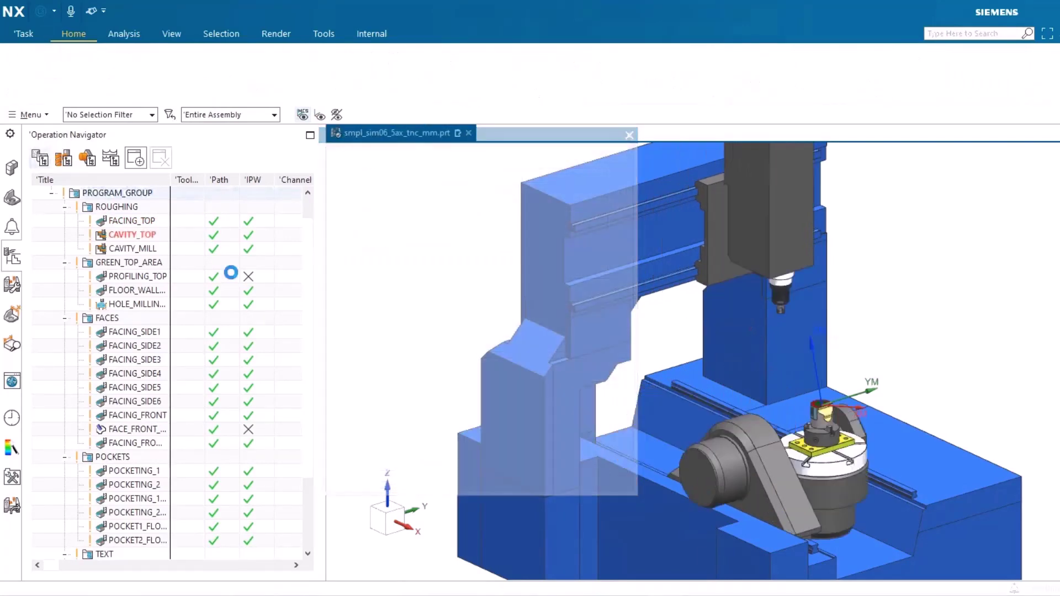
Set CAVITY_TOP's B,C automatic move to the reverse C-axis solution (180 instead of -180) and regenerate its path.
right_click(183, 240)
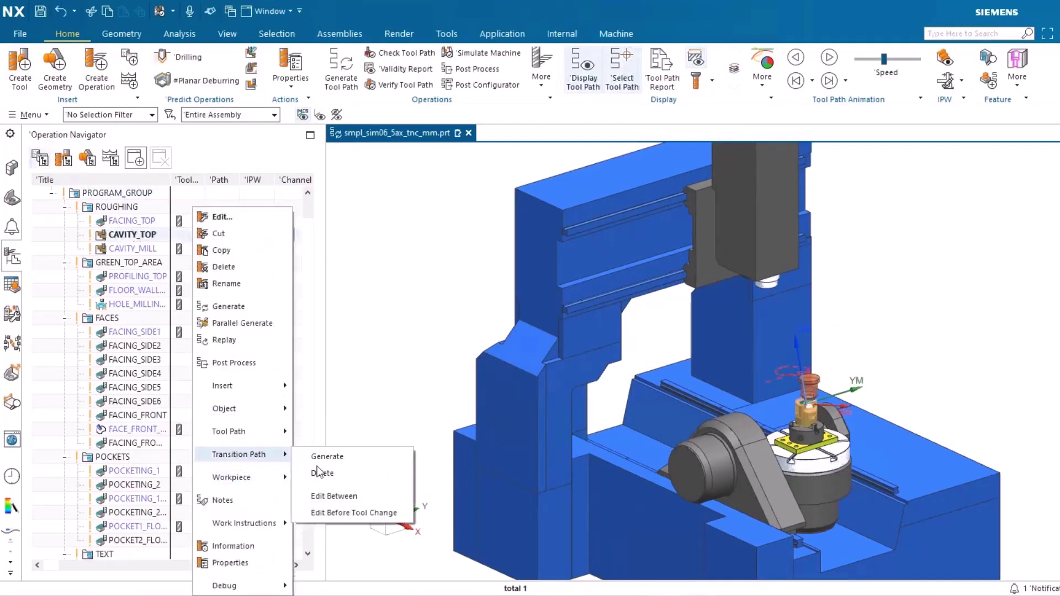
click(378, 497)
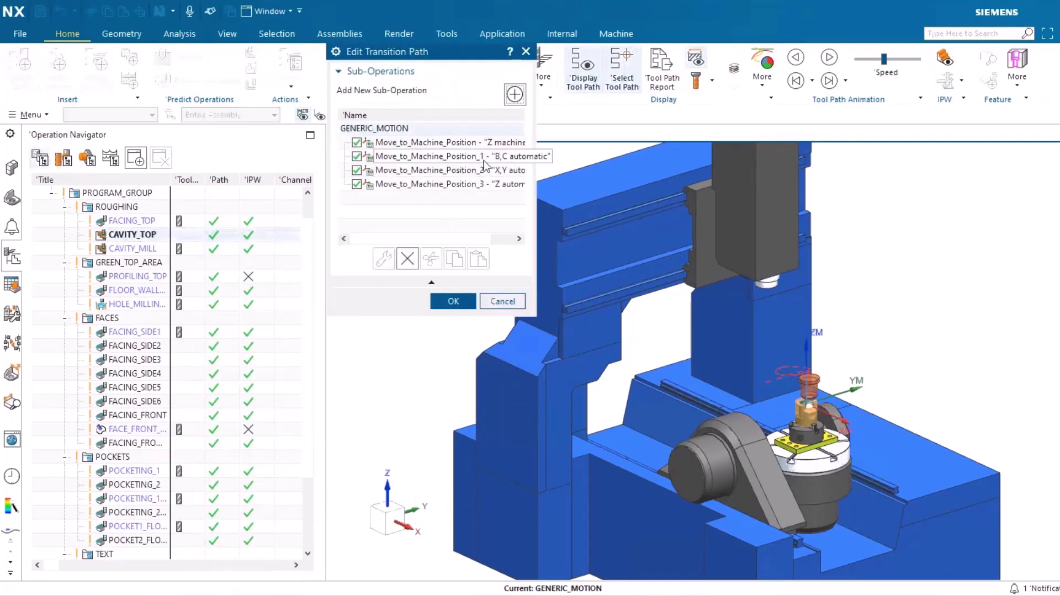
key(Return)
double_click(442, 232)
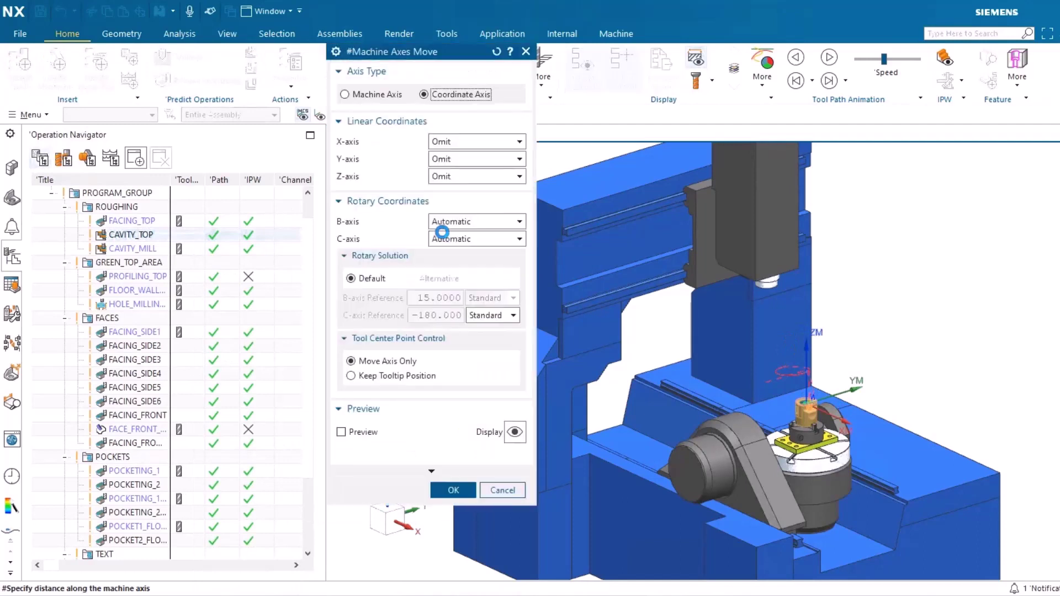
click(492, 315)
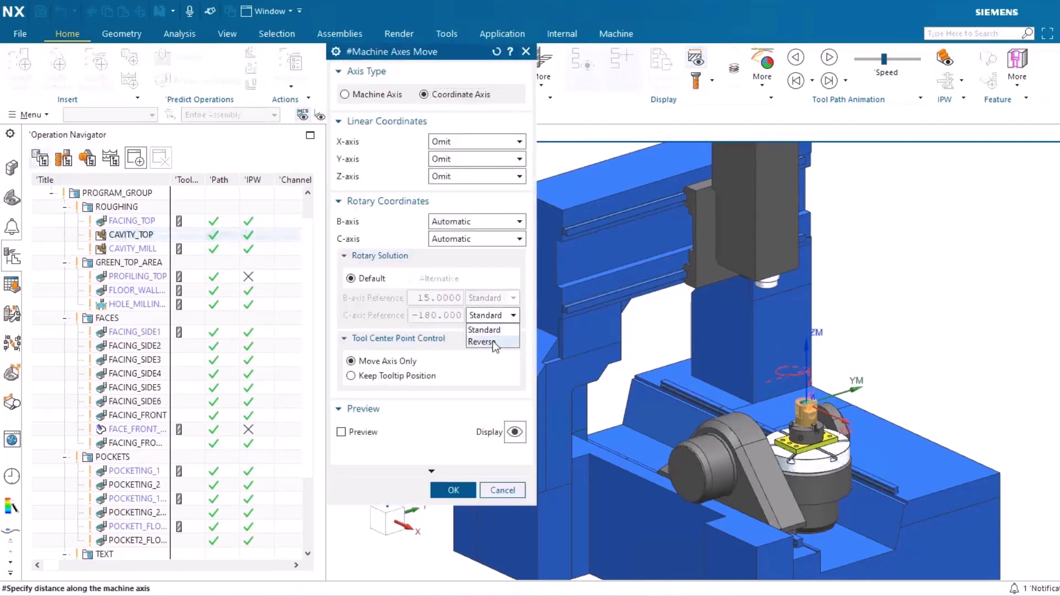
click(493, 341)
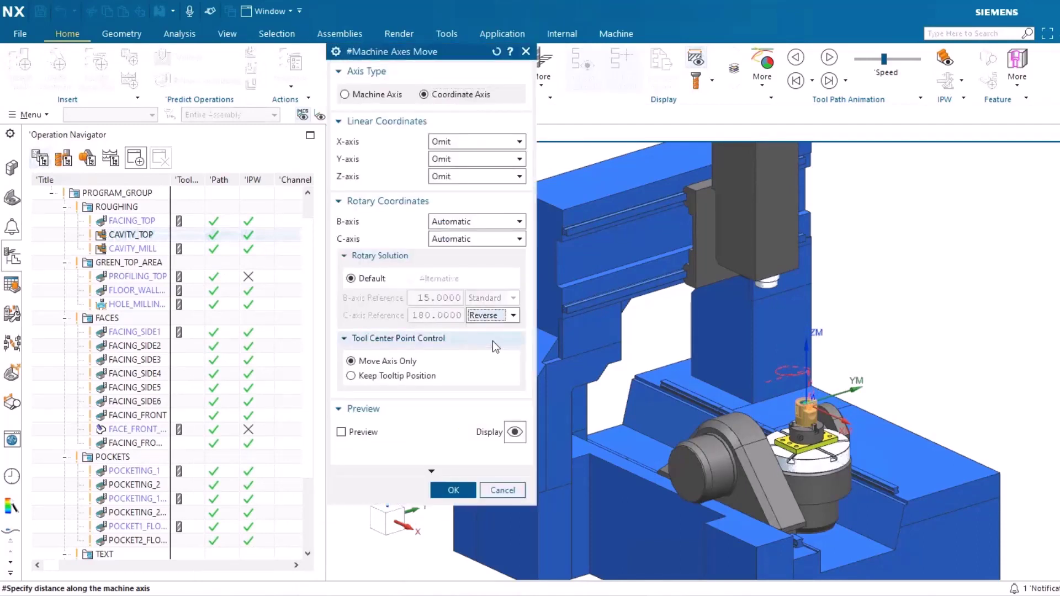
click(451, 491)
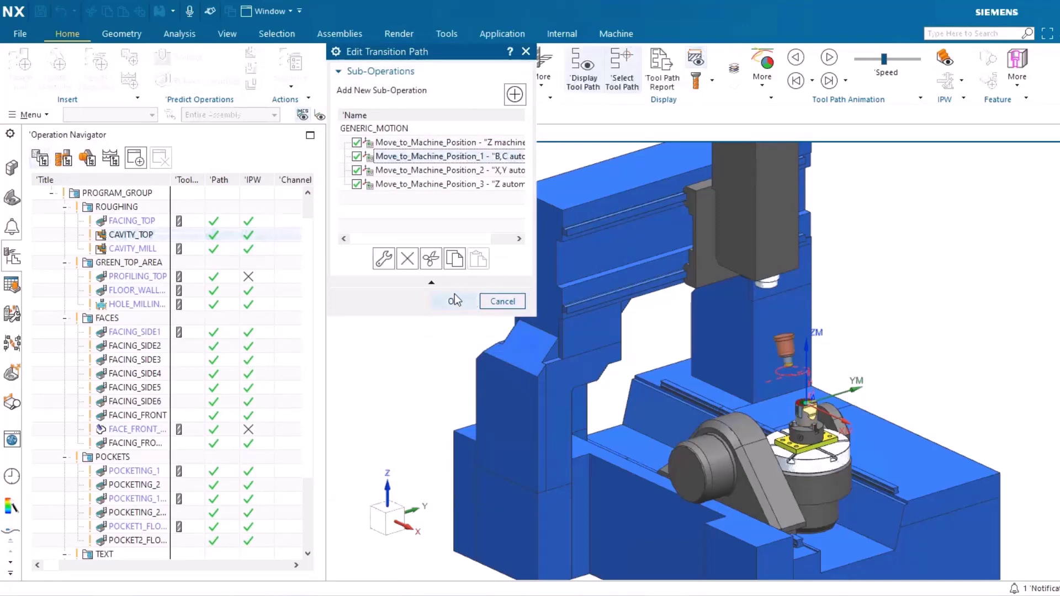
click(454, 302)
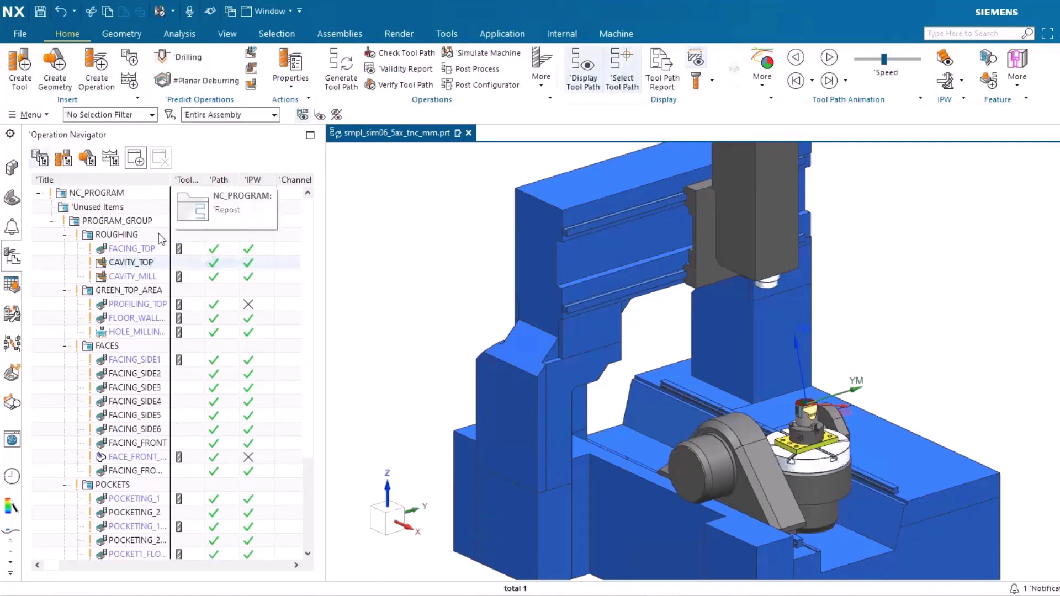
Launch Simulate Machine again and start playback to verify the edited transitions.
click(493, 55)
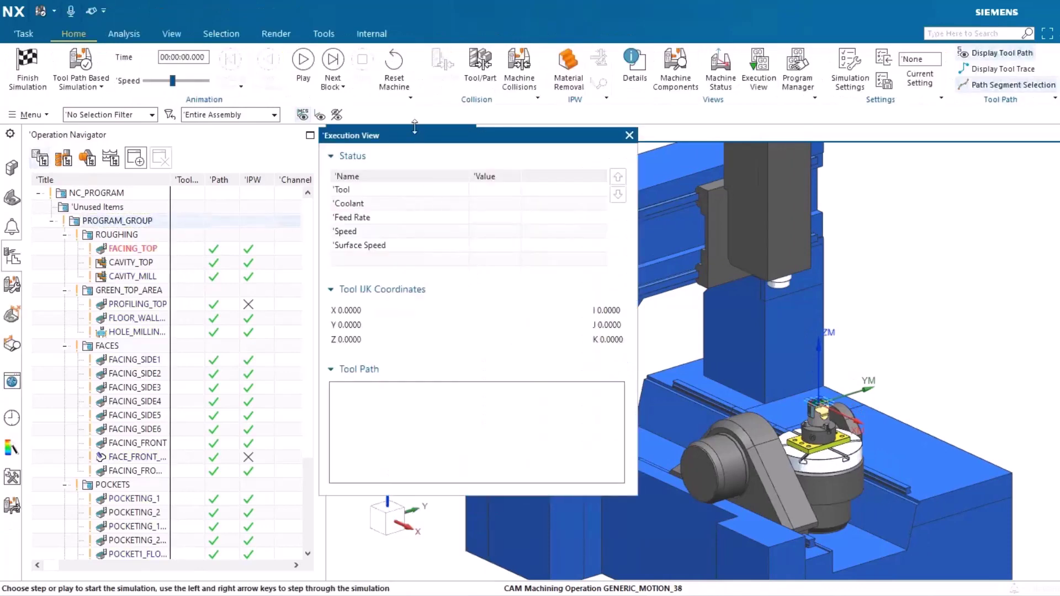
click(304, 60)
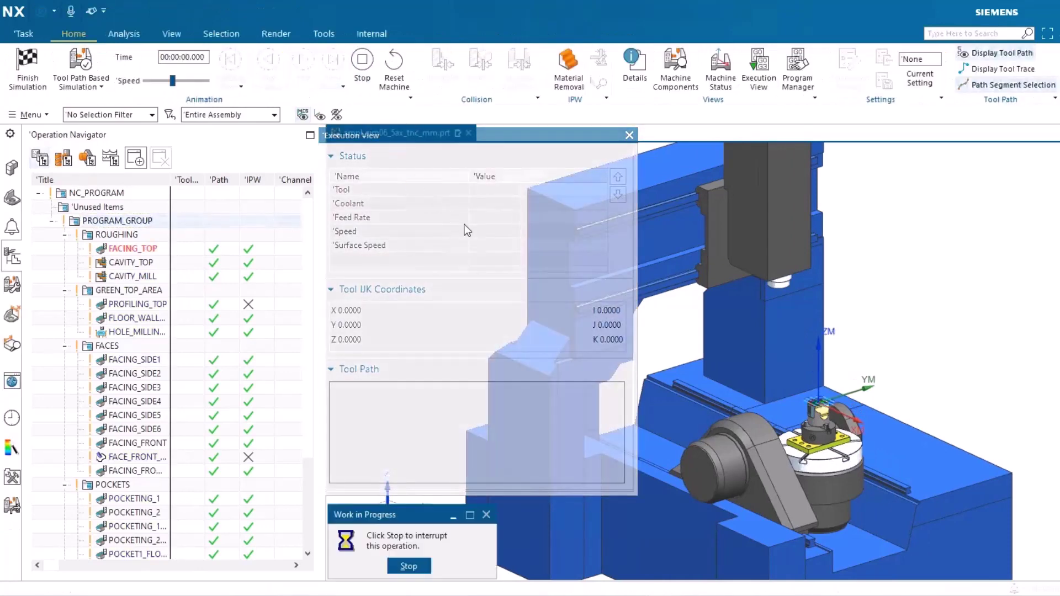